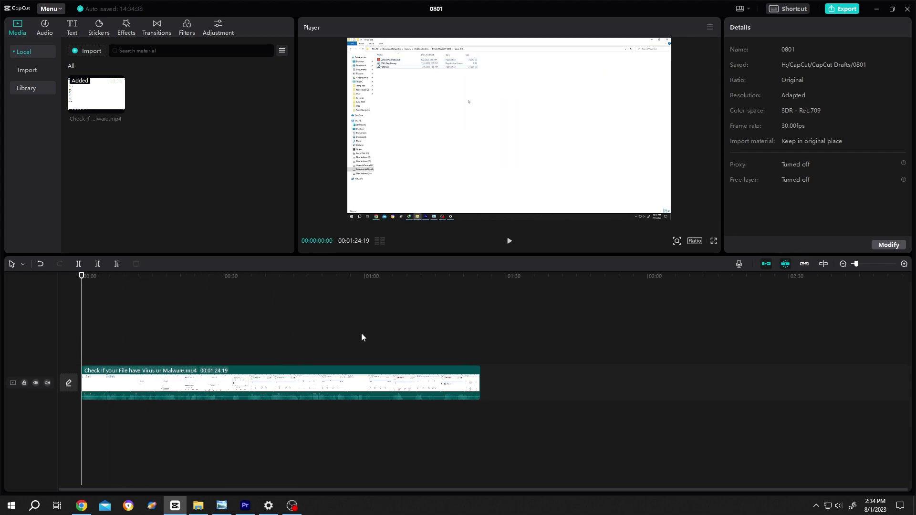
# - Generate English auto captions, replacing any current subtitles, then return to the video start
pyautogui.click(269, 336)
pyautogui.click(66, 27)
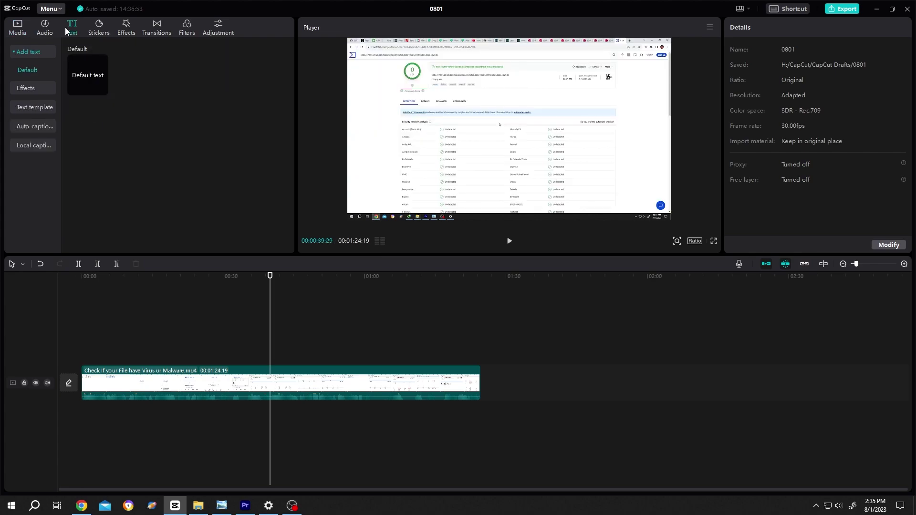
pyautogui.click(31, 131)
pyautogui.click(218, 164)
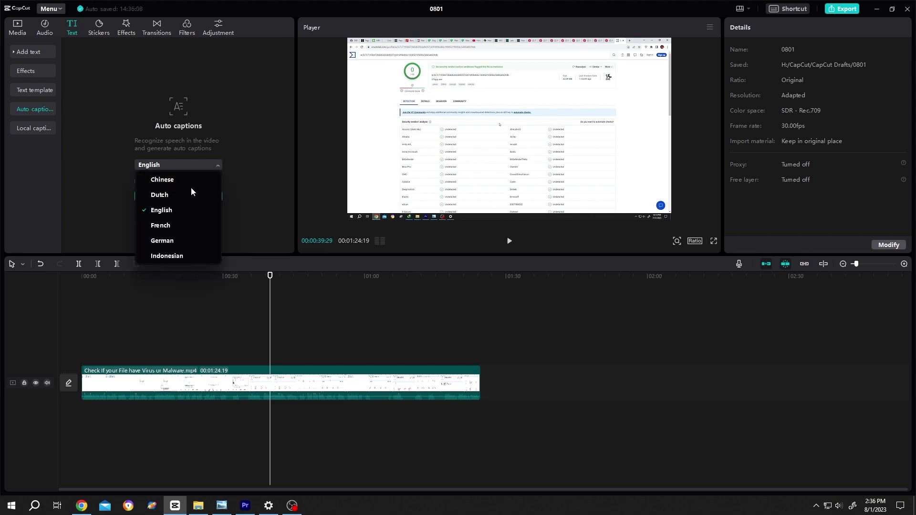
pyautogui.scroll(-1, 191, 188)
pyautogui.scroll(-3, 190, 187)
pyautogui.scroll(-1, 191, 188)
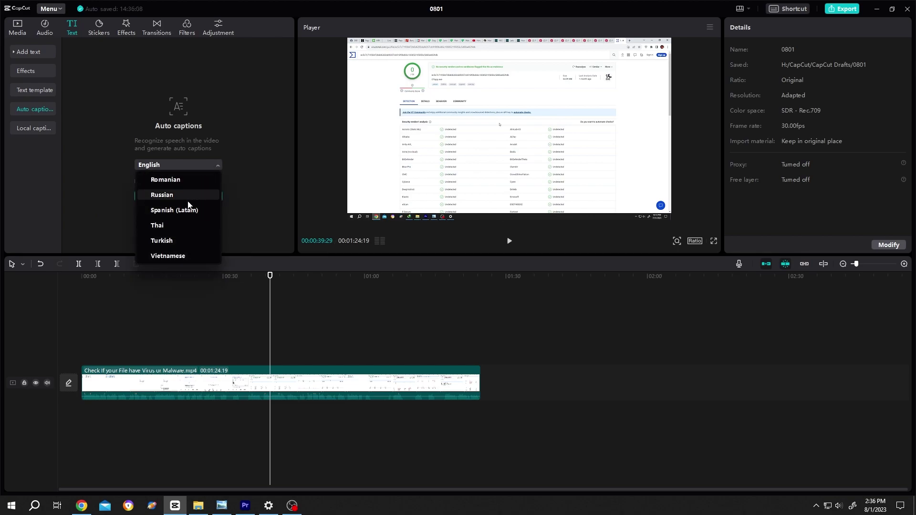
pyautogui.scroll(5, 188, 204)
pyautogui.click(173, 211)
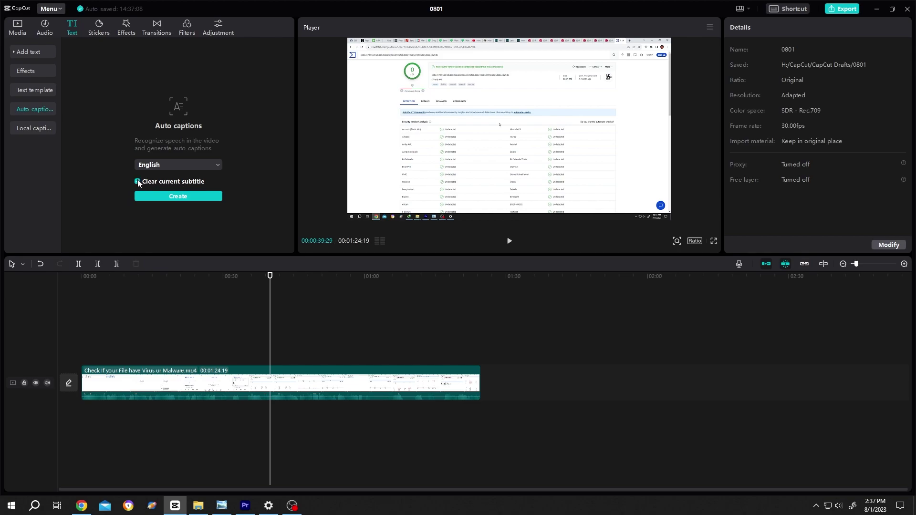
pyautogui.click(178, 196)
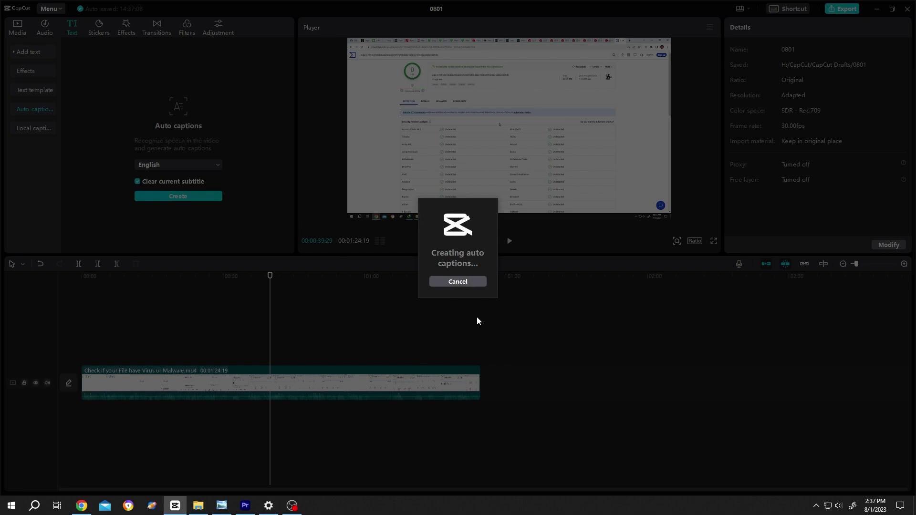
pyautogui.moveTo(270, 309); pyautogui.dragTo(70, 315)
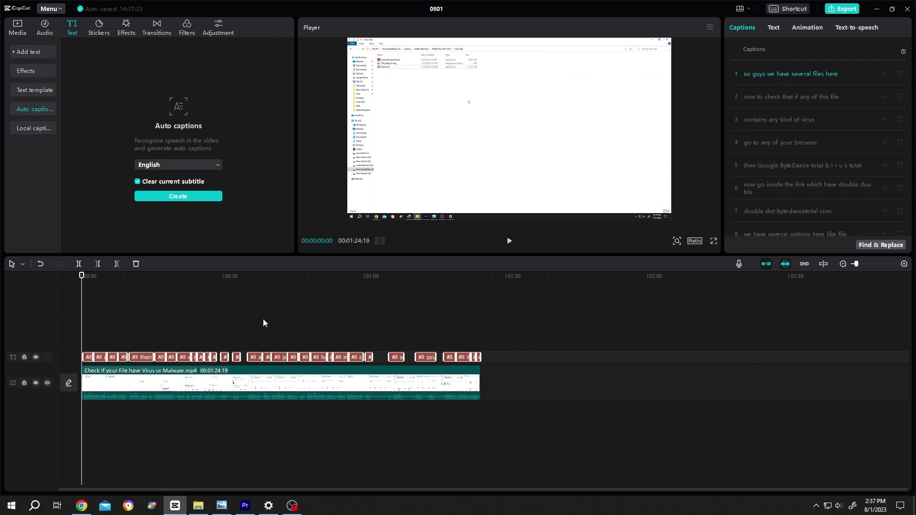
pyautogui.scroll(5, 372, 313)
# - Play back the captions and select the first one, 'so guys we have several files here'
pyautogui.press('space')
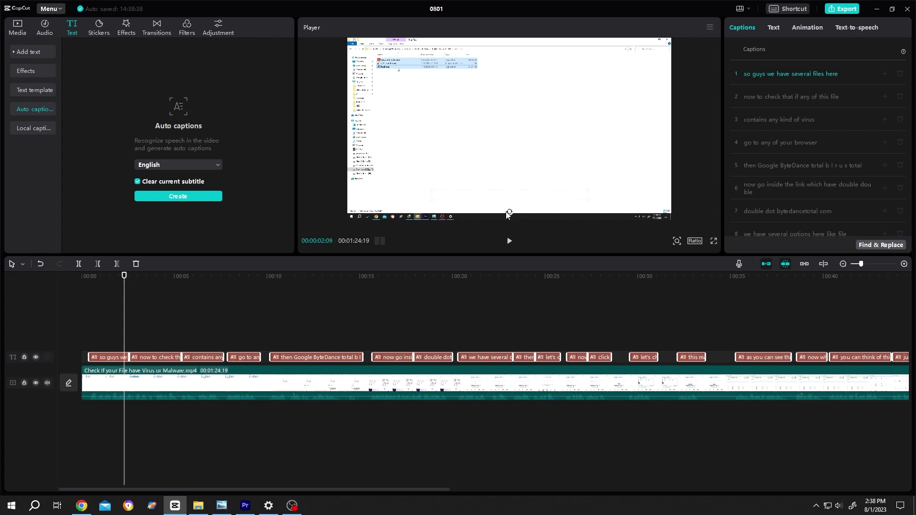
pyautogui.click(115, 357)
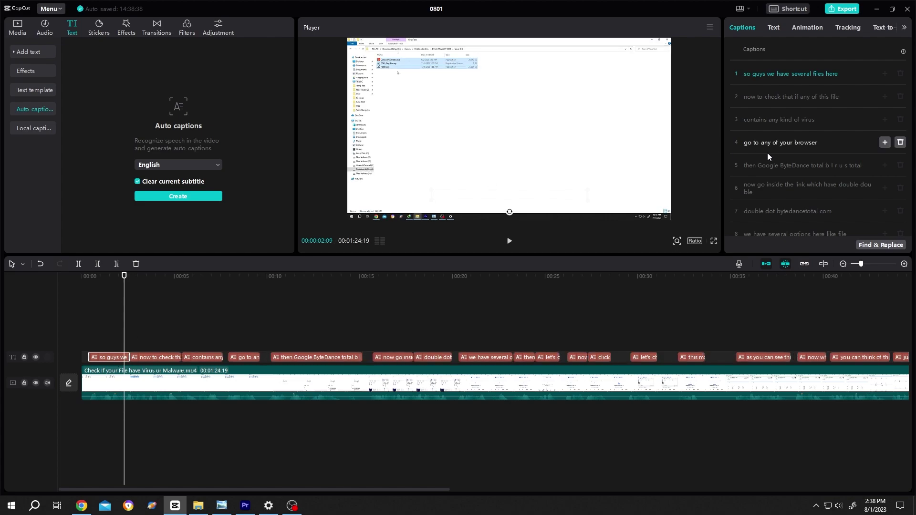
# - Apply the white-on-maroon preset box to the captions and round its corners to about 25%
pyautogui.click(773, 27)
pyautogui.moveTo(821, 81); pyautogui.dragTo(727, 82)
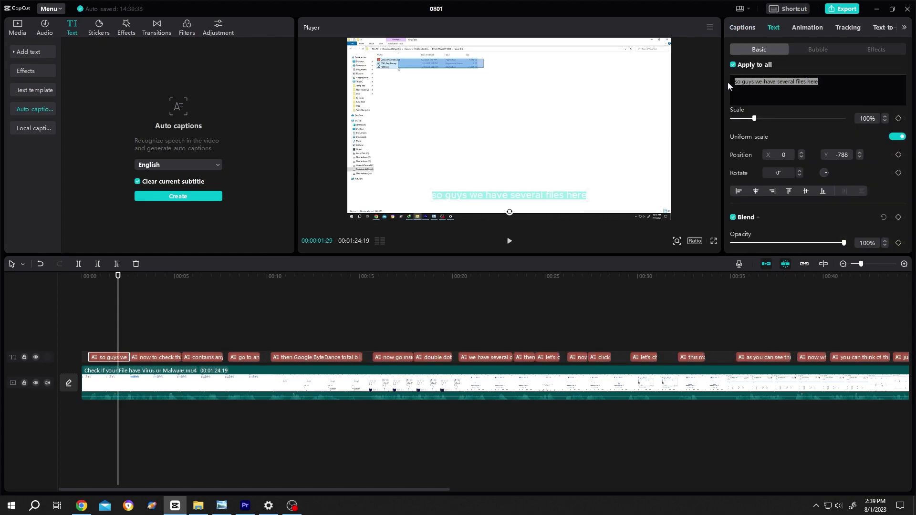
pyautogui.click(779, 189)
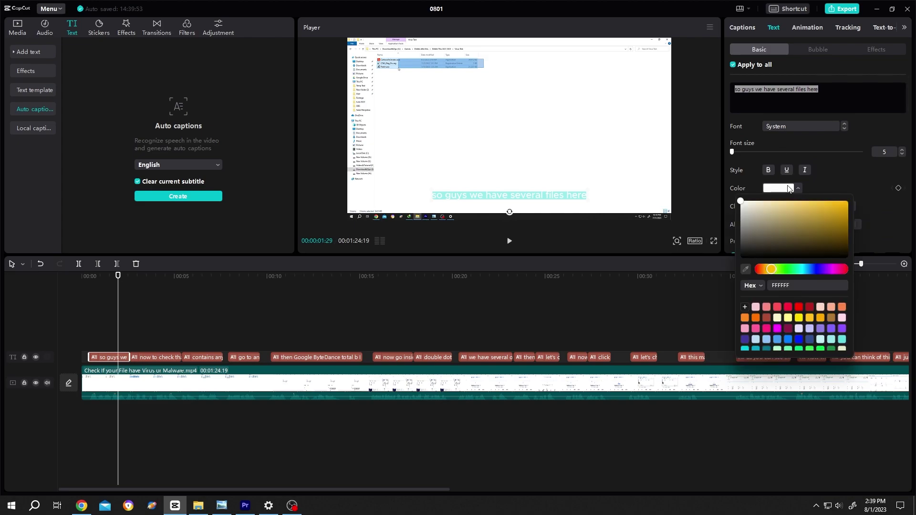
pyautogui.click(758, 208)
pyautogui.scroll(-3, 830, 162)
pyautogui.scroll(-2, 829, 163)
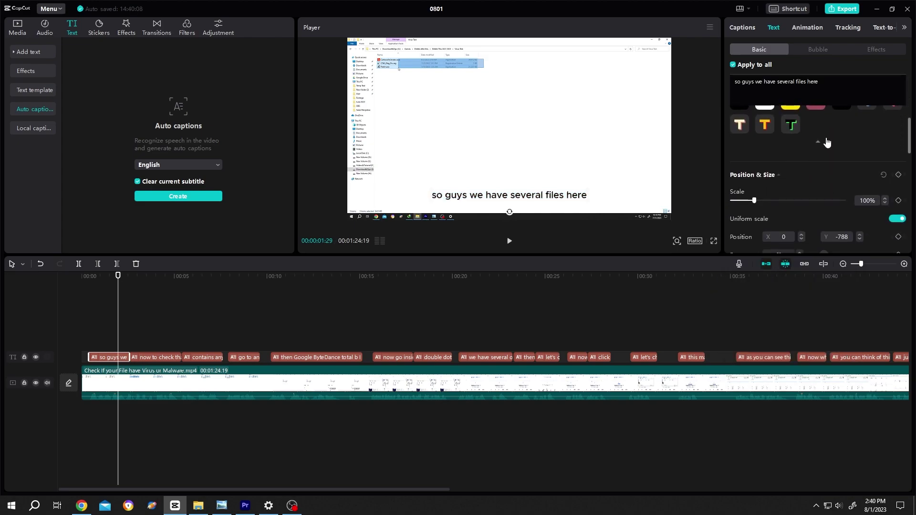
pyautogui.scroll(1, 823, 145)
pyautogui.click(819, 143)
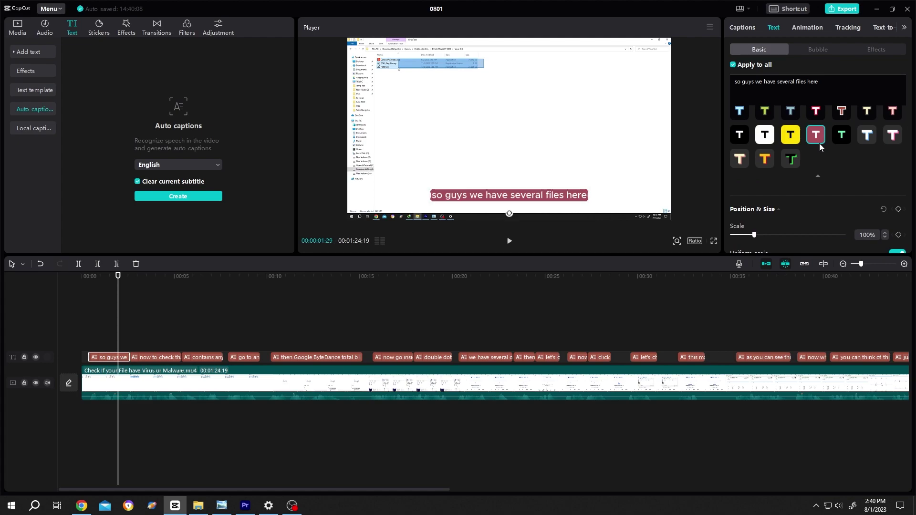
pyautogui.scroll(-3, 821, 162)
pyautogui.scroll(-3, 775, 189)
pyautogui.scroll(-2, 775, 189)
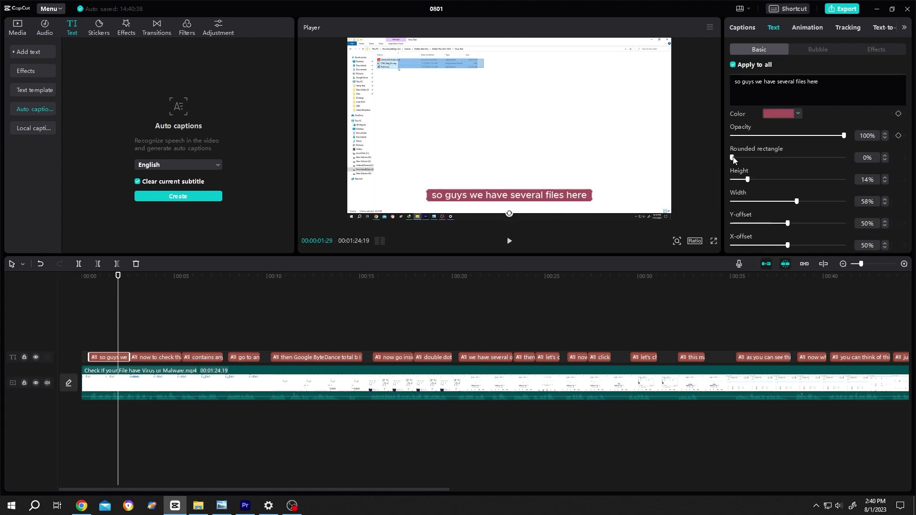
pyautogui.moveTo(732, 157); pyautogui.dragTo(760, 157)
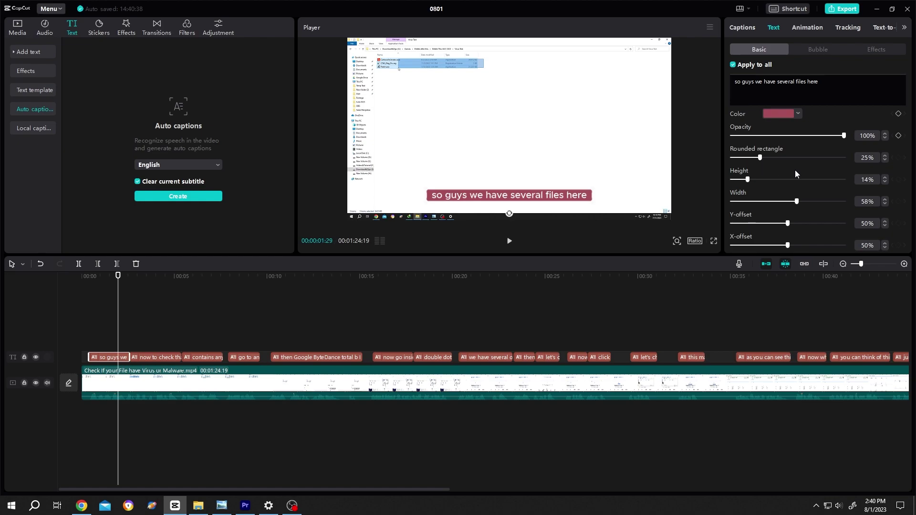
pyautogui.scroll(3, 796, 170)
pyautogui.scroll(3, 795, 170)
pyautogui.scroll(2, 796, 170)
# - Set captions to RobotoCondensed-Bold at size 10 and move the playhead to about 00:13
pyautogui.click(795, 127)
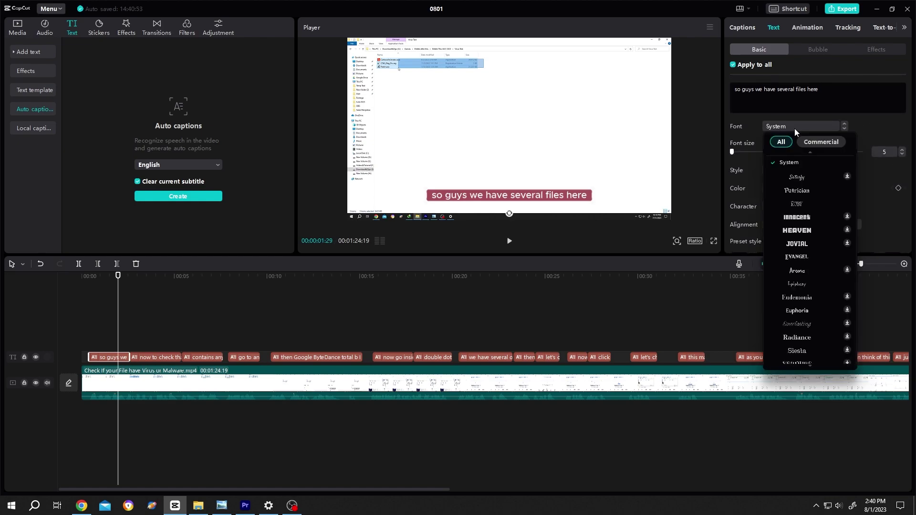
pyautogui.click(798, 189)
pyautogui.moveTo(732, 152); pyautogui.dragTo(735, 154)
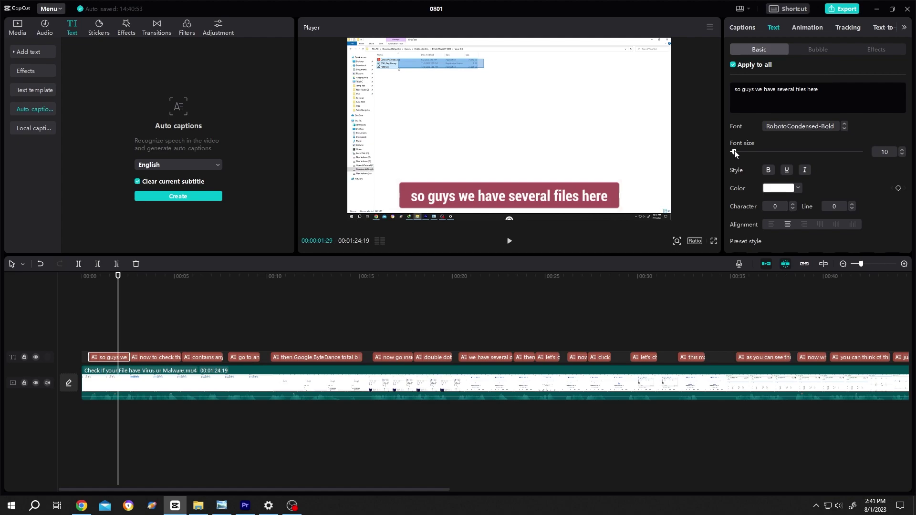
pyautogui.moveTo(198, 317); pyautogui.dragTo(327, 318)
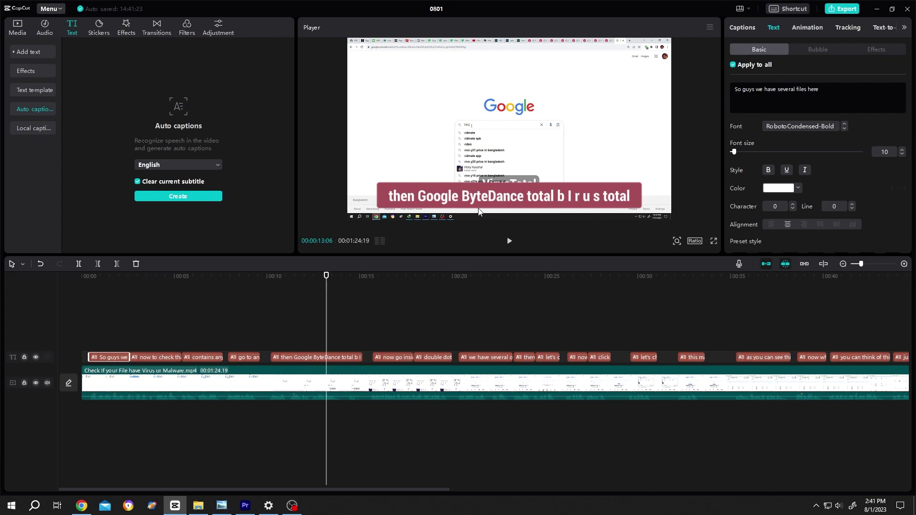
# - Change 'ByteDance' to 'VirusToal' in the Google search caption and play it back
pyautogui.click(349, 323)
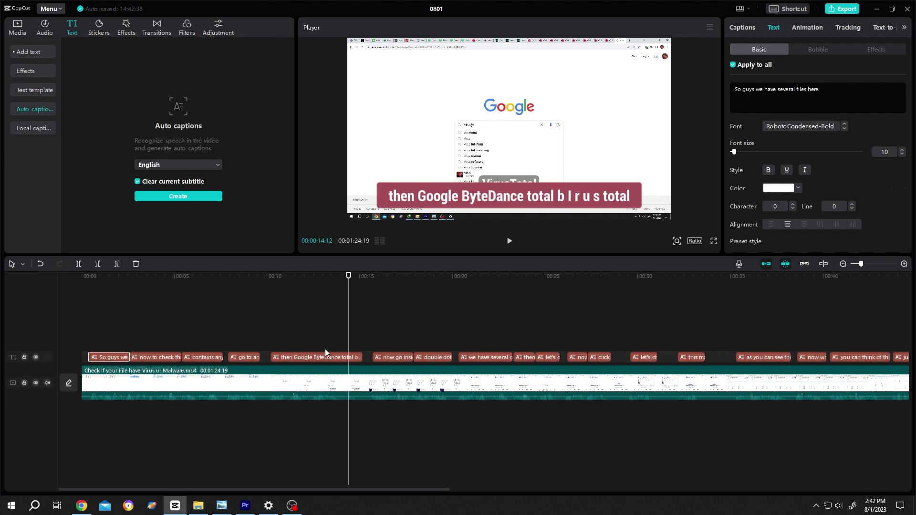
pyautogui.click(331, 359)
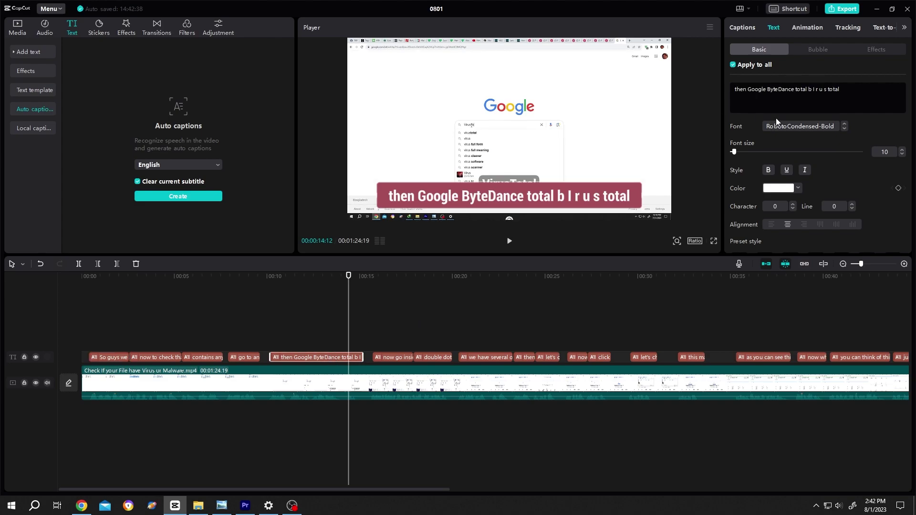
pyautogui.doubleClick(794, 90)
pyautogui.write('V')
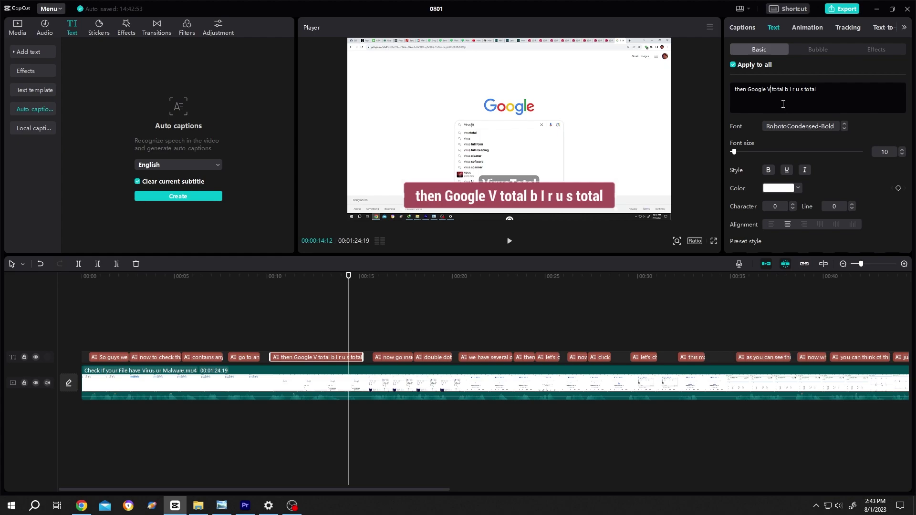
pyautogui.write('irusToal')
pyautogui.press('space')
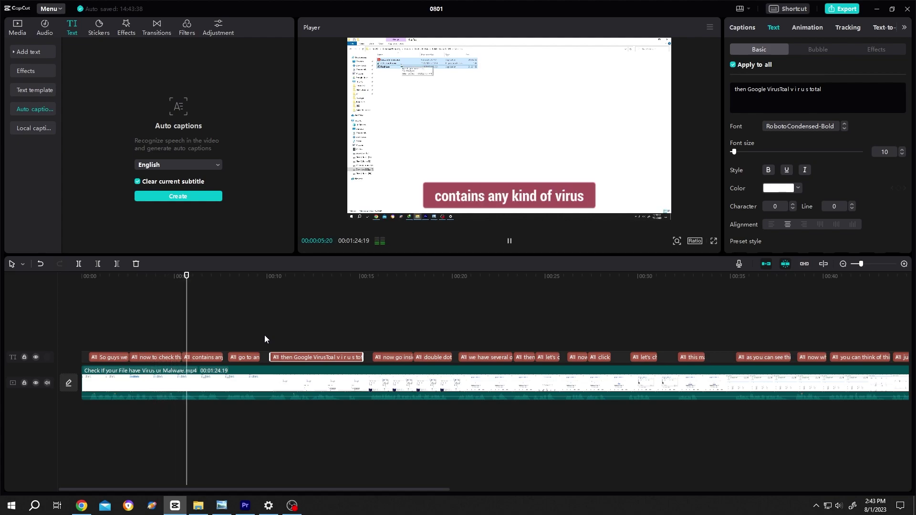
pyautogui.press('space')
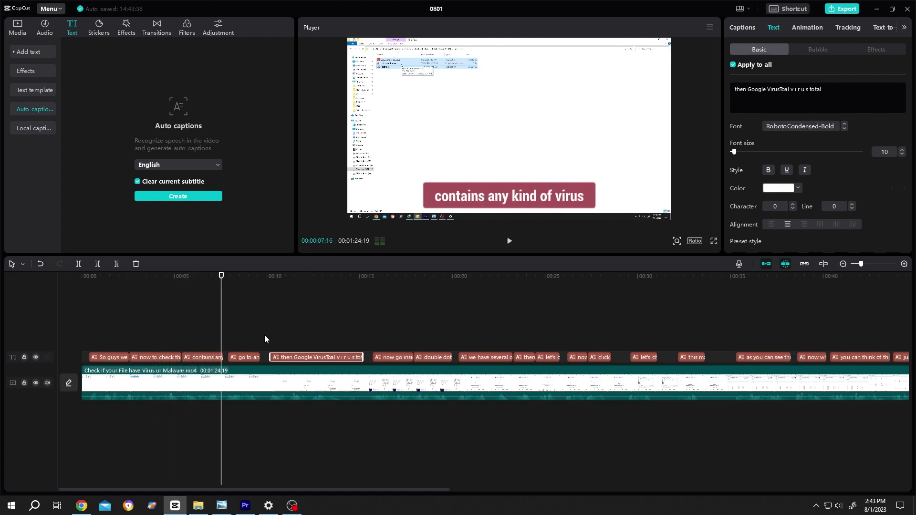